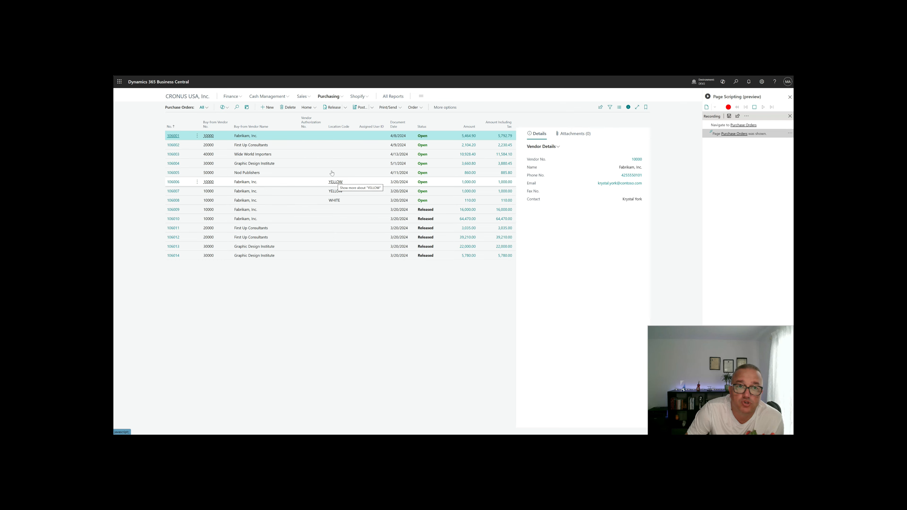
Step: Create a new purchase order for the vendor Fabrikam, Inc
click(264, 108)
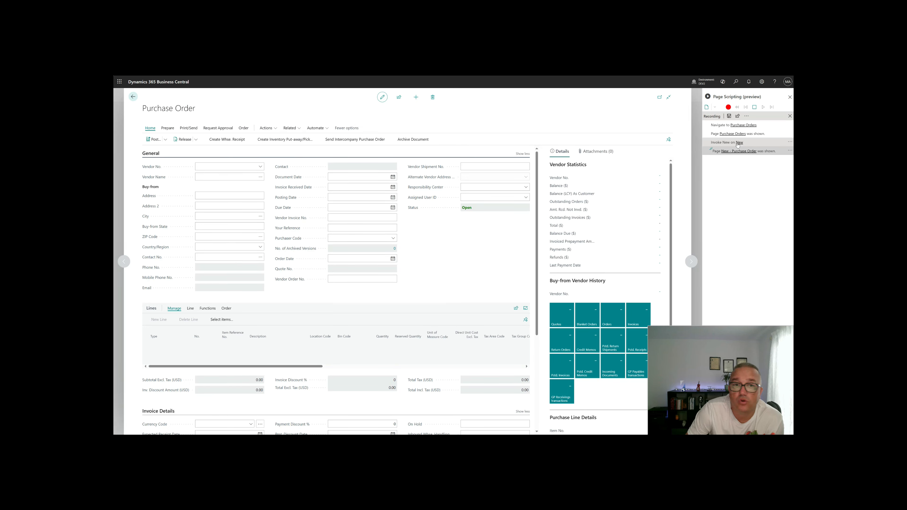
click(260, 168)
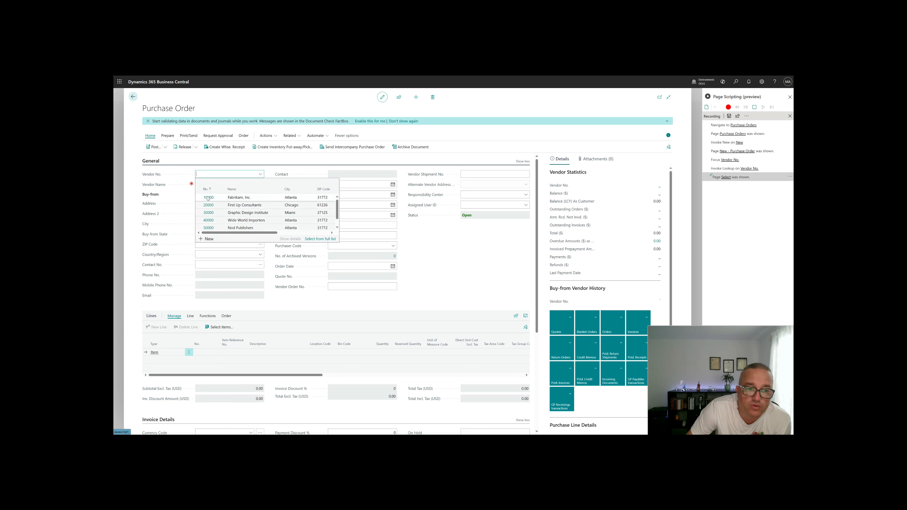
click(208, 197)
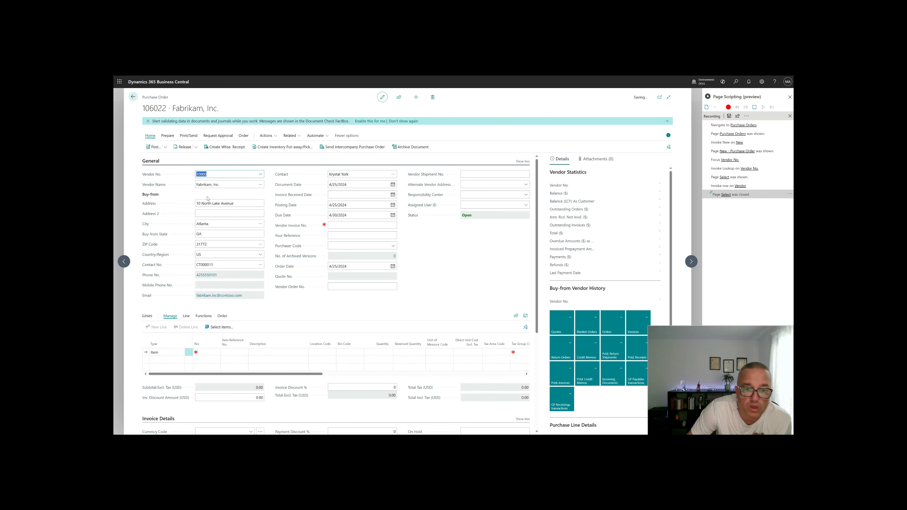
Step: Add item 1896-S, ATHENS Desk, to the first order line with a quantity of 1
scroll(297, 262, down, 3)
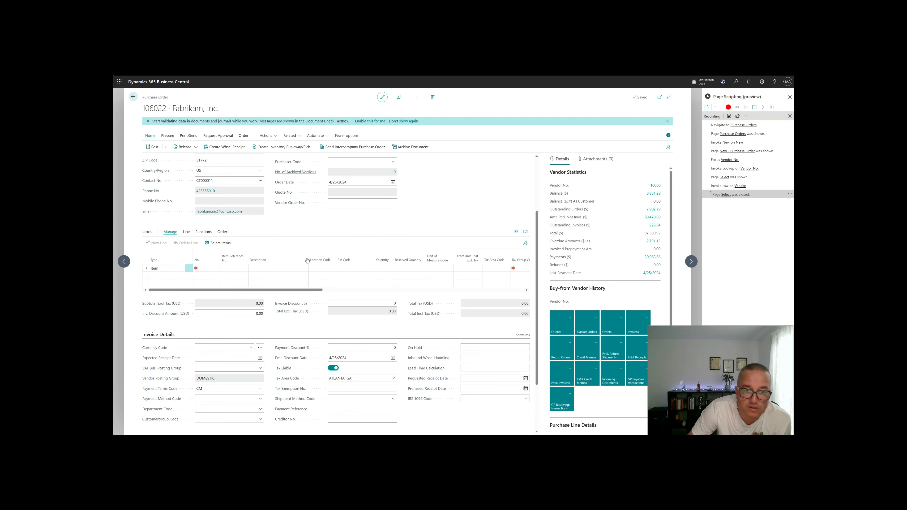
click(207, 267)
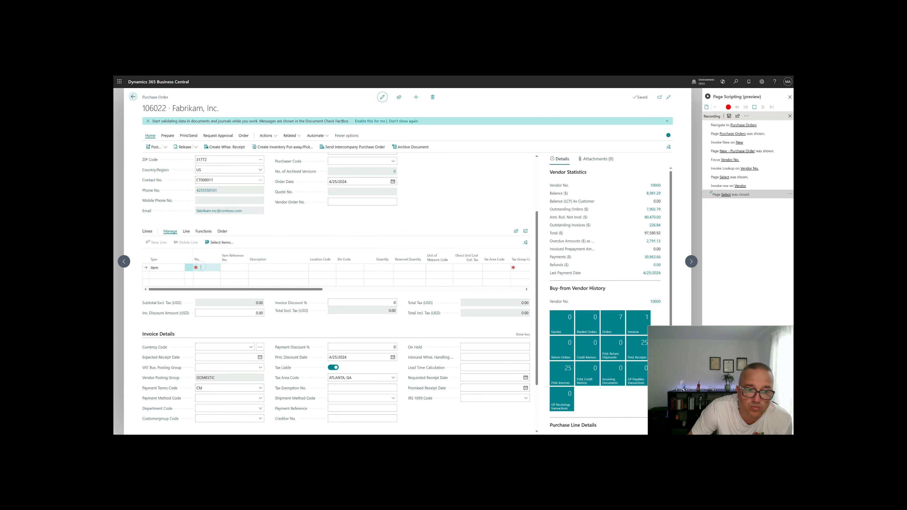
click(216, 268)
click(243, 290)
click(382, 268)
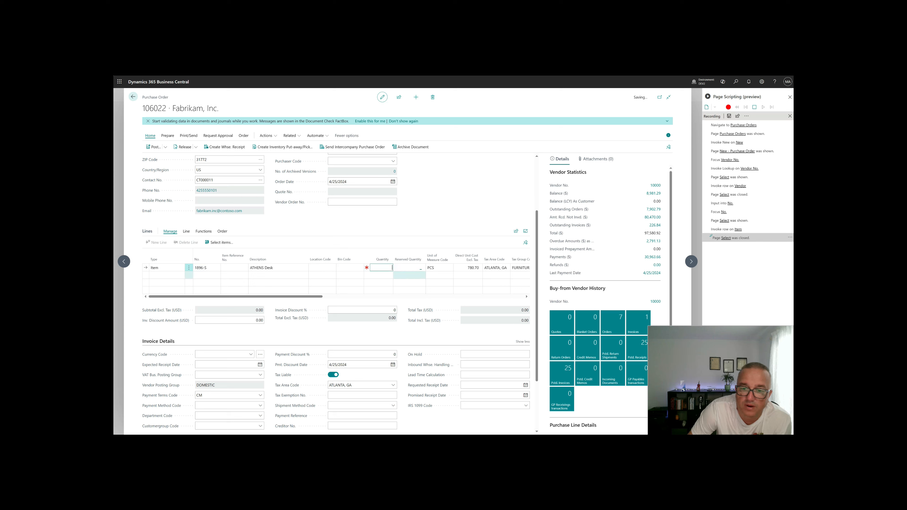
text(1)
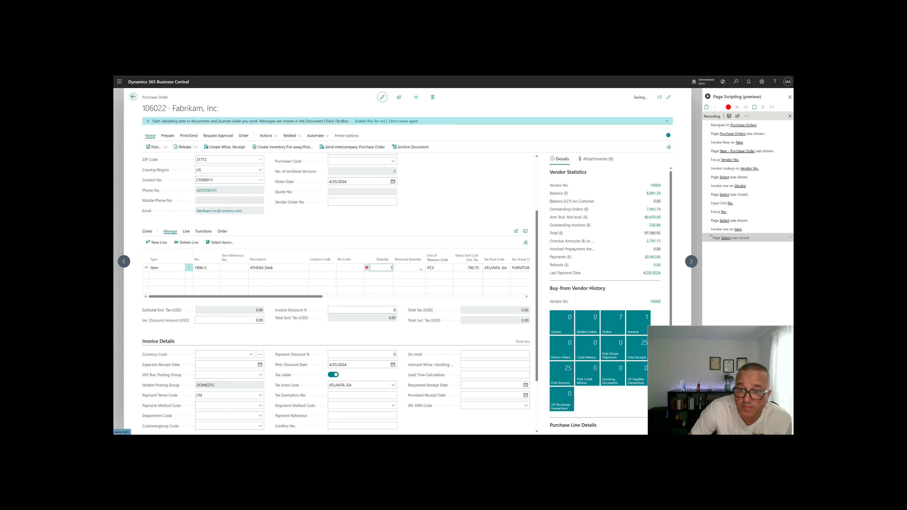
key(Tab)
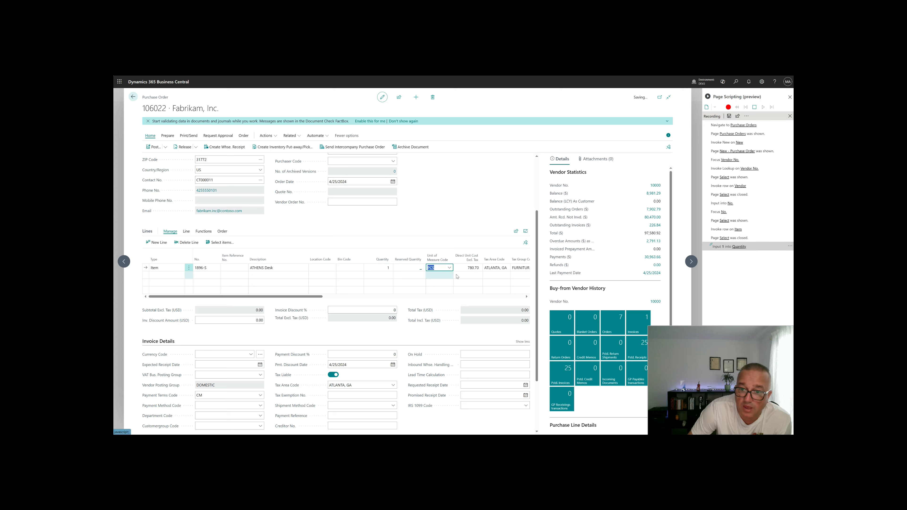
Step: Set the Department Code of the ATHENS Desk line to PROD
scroll(391, 299, right, 3)
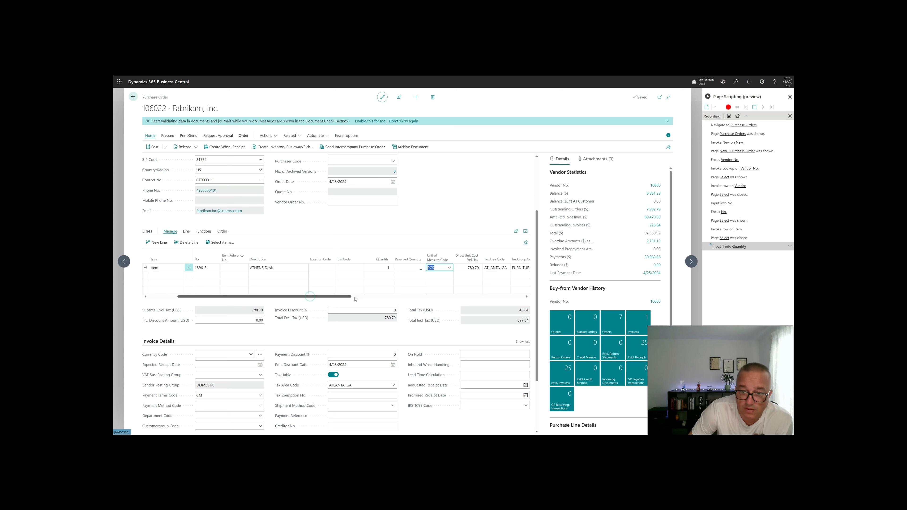
scroll(392, 299, right, 5)
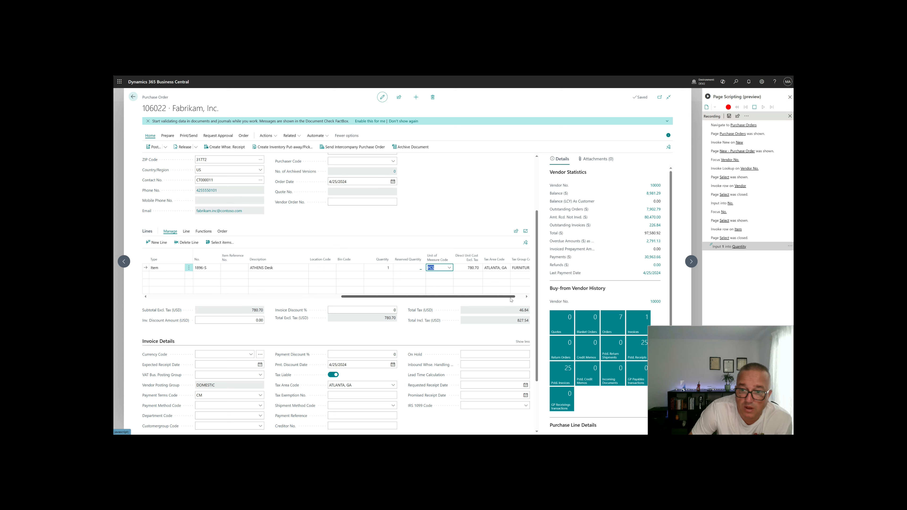
drag(511, 300, 523, 297)
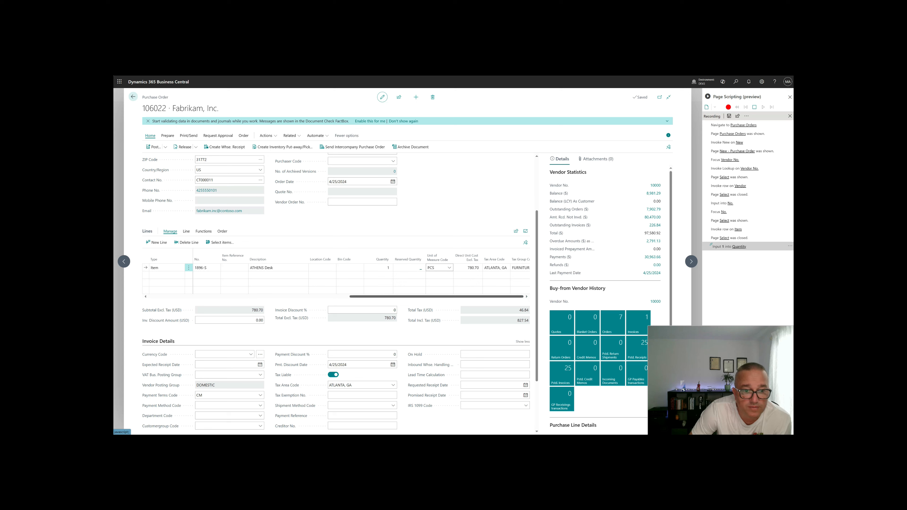
click(494, 290)
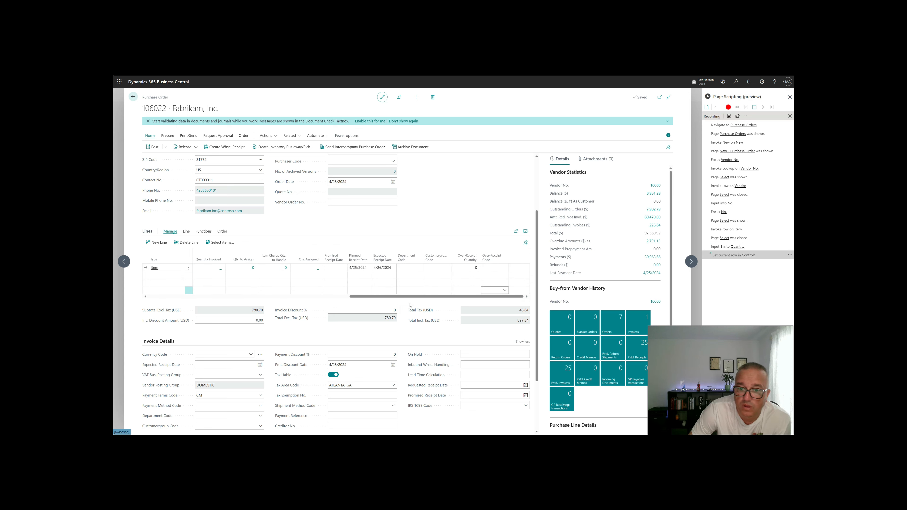
click(409, 270)
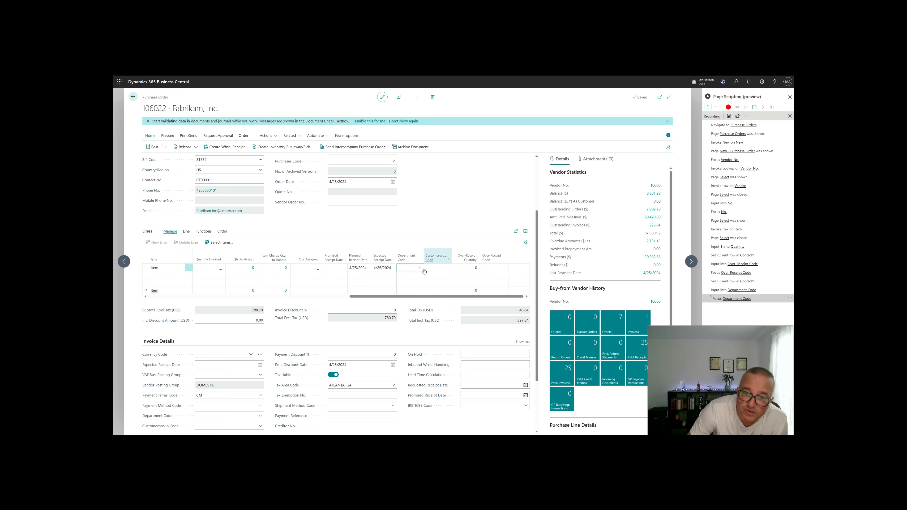
click(421, 268)
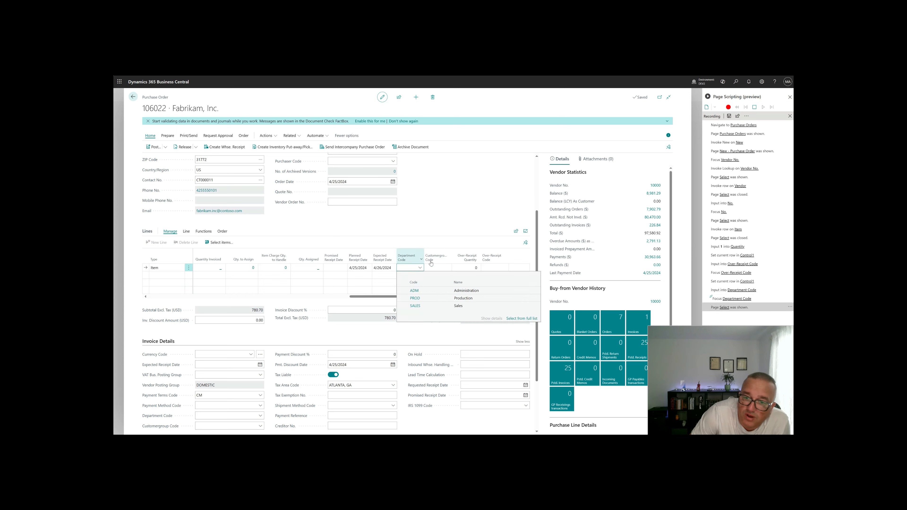
click(414, 298)
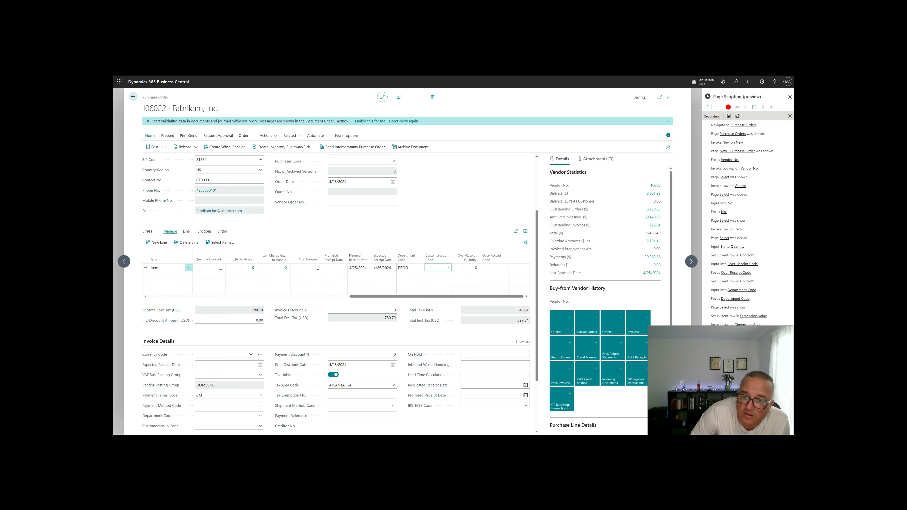
Step: Set the Customergroup Code of the ATHENS Desk line to MEDIUM
click(447, 268)
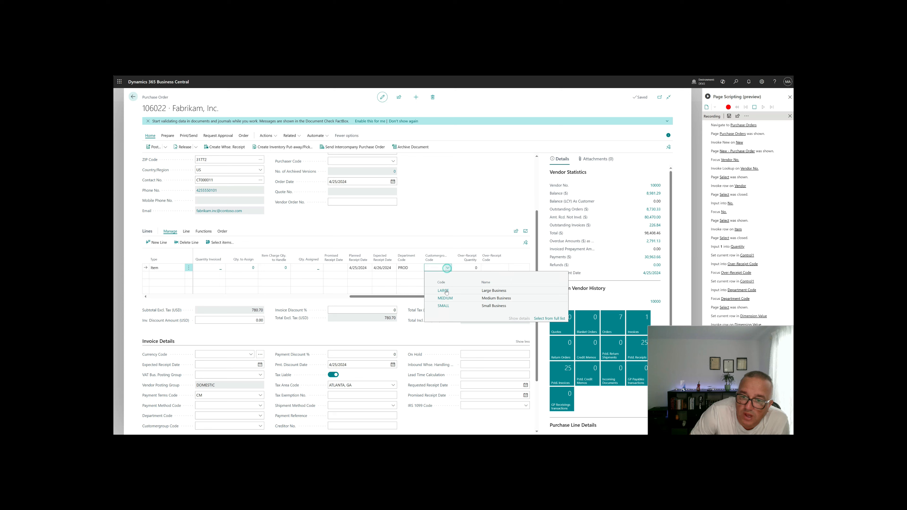
click(443, 299)
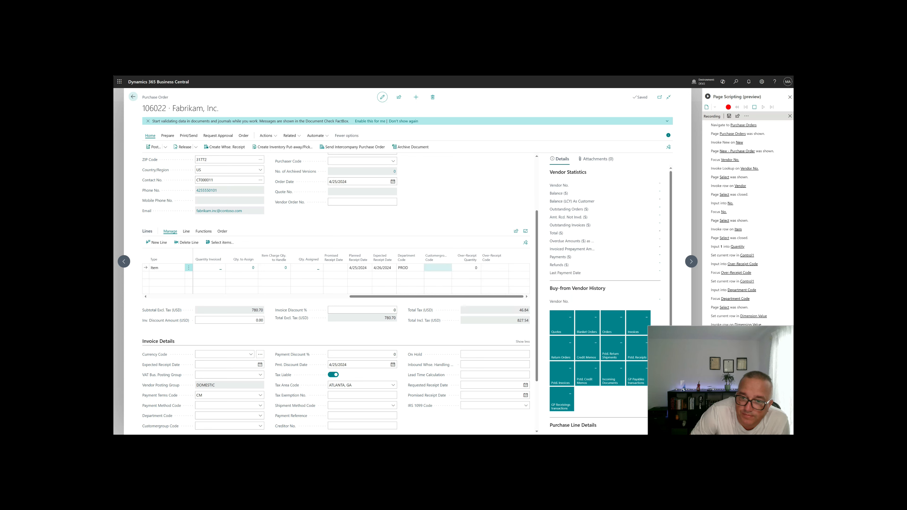
click(448, 268)
click(441, 298)
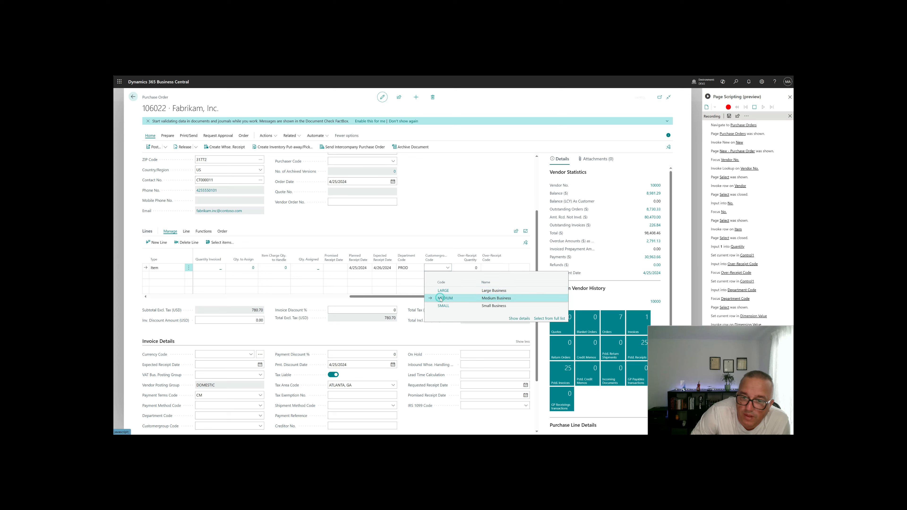
Step: Record a page scripting copy of the order line's Department Code value
click(410, 268)
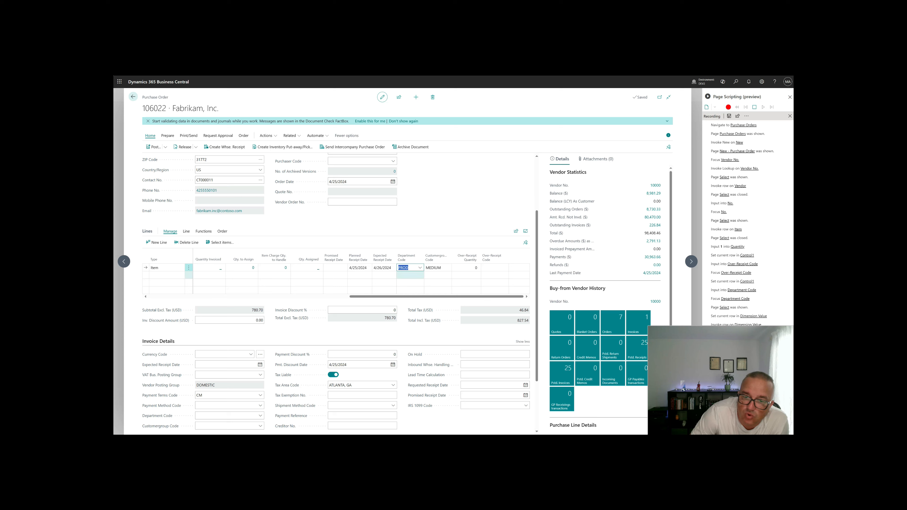
right_click(409, 268)
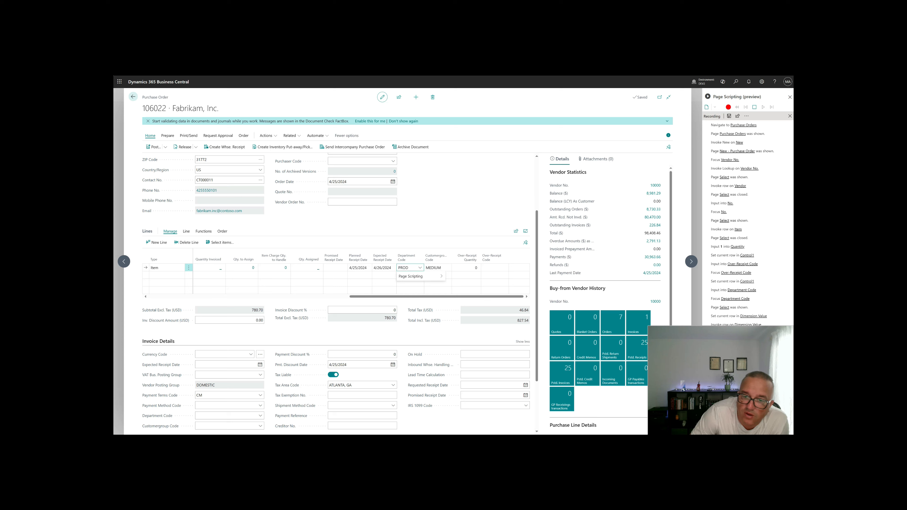
mouse_move(416, 278)
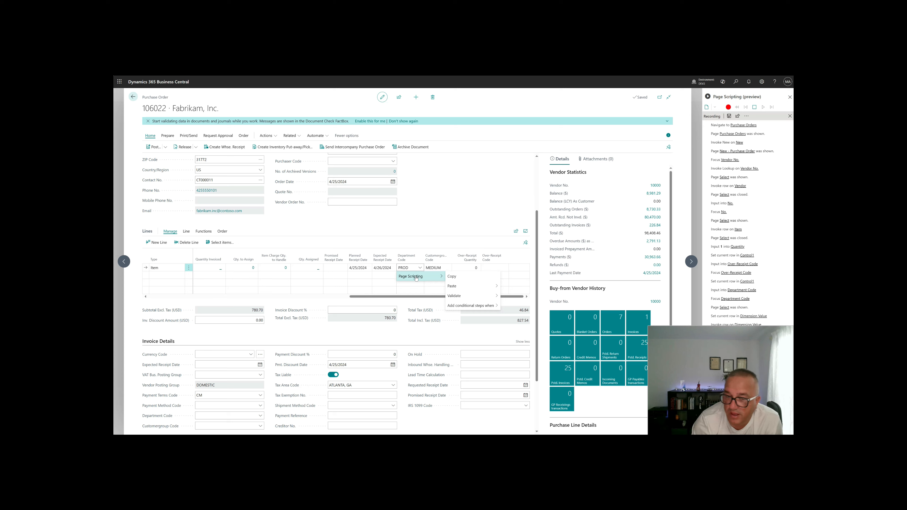
click(471, 279)
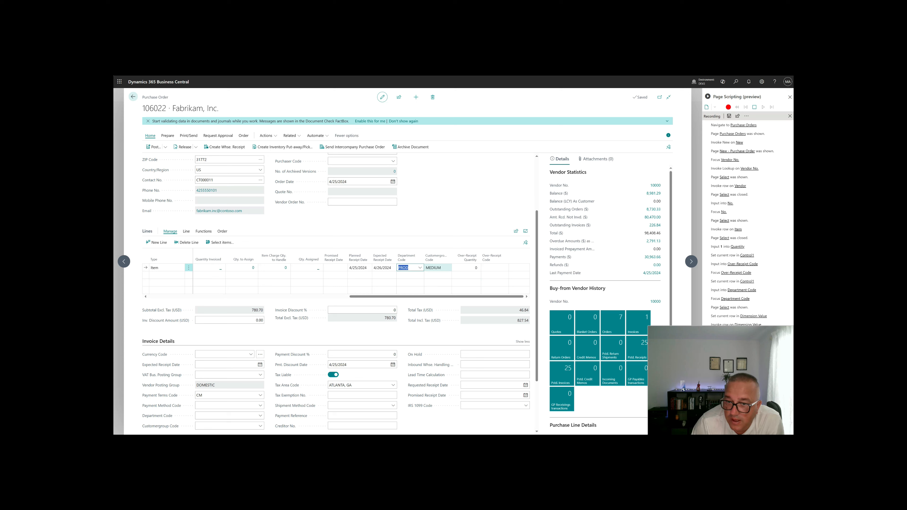
Step: Record a page scripting copy of the order line's Customergroup Code value
click(446, 270)
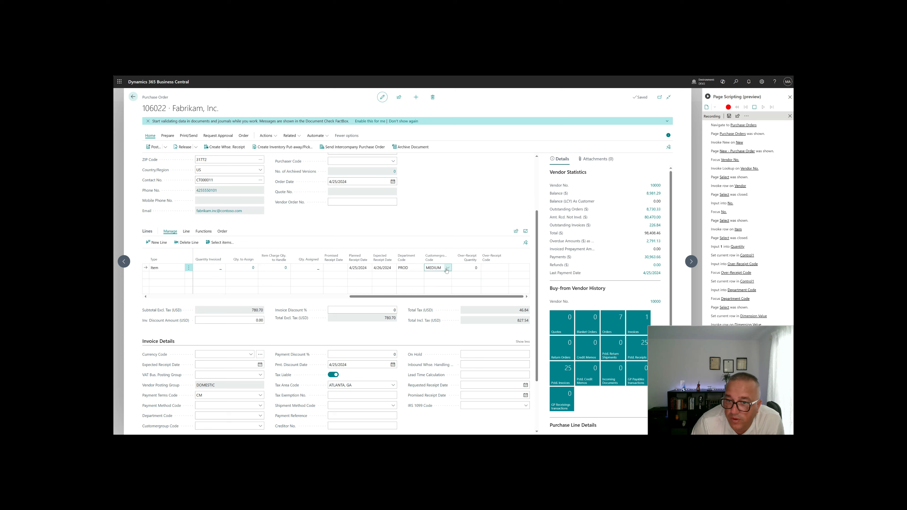
right_click(446, 270)
mouse_move(484, 280)
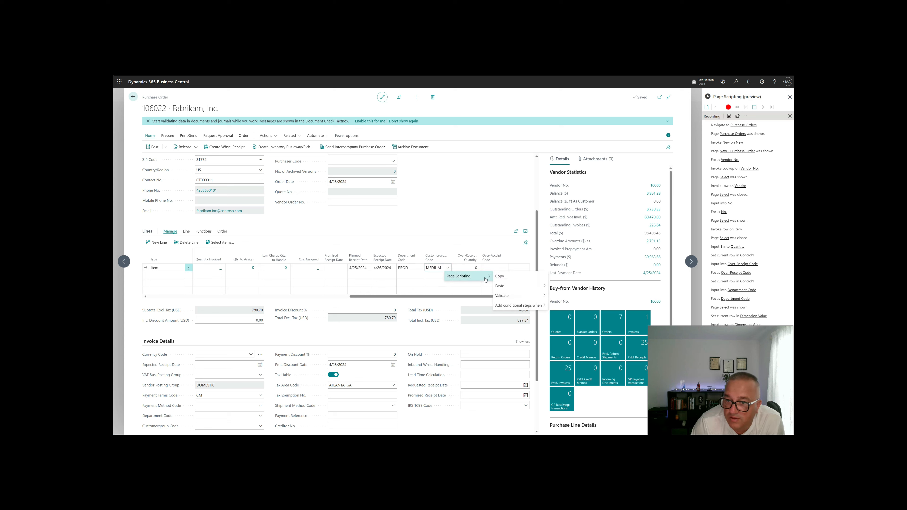
click(509, 279)
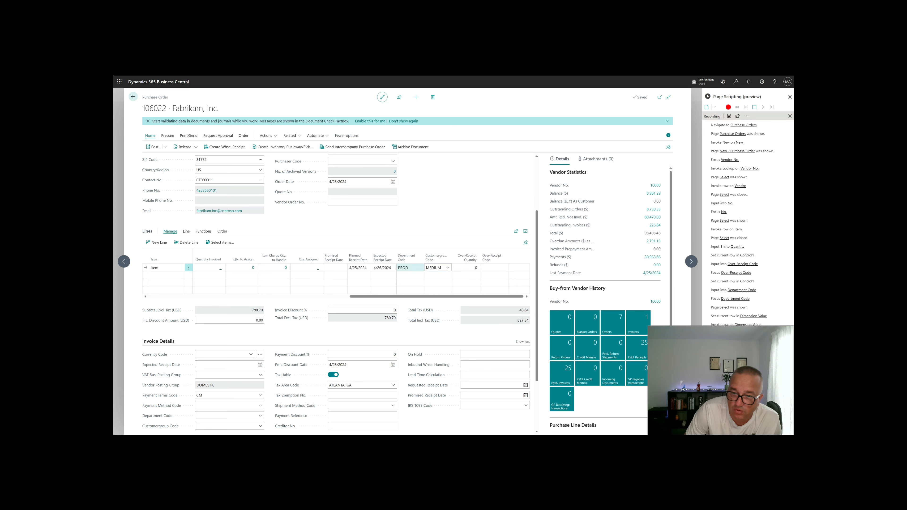
Step: Enter abc12345 as the Vendor Invoice No. in the order's general details
scroll(407, 232, up, 5)
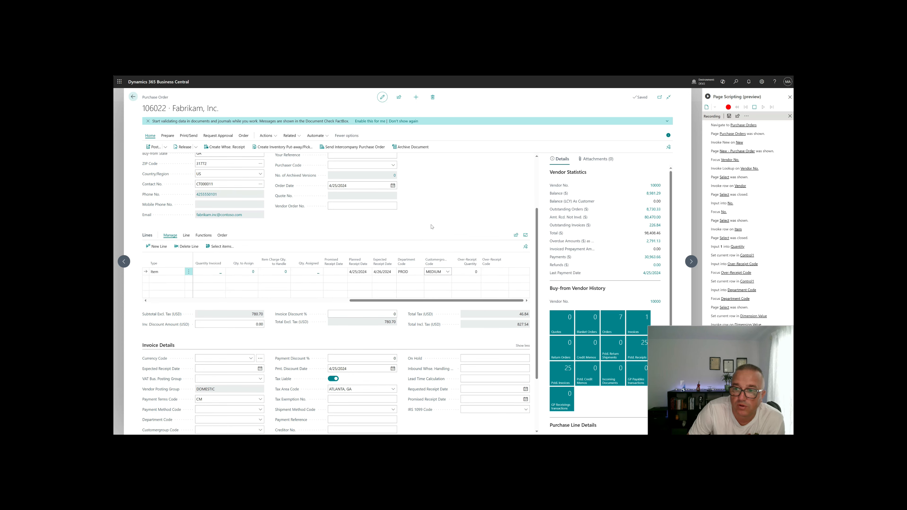
click(337, 224)
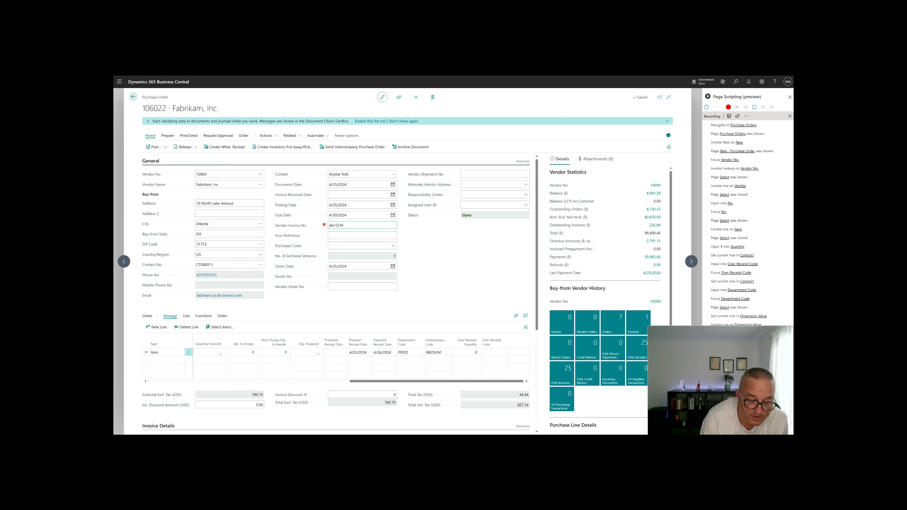
text(5)
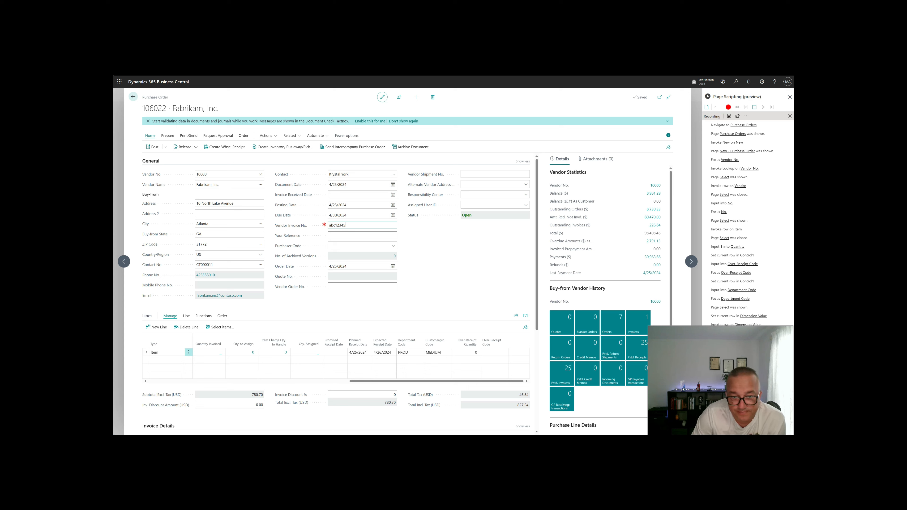
key(Tab)
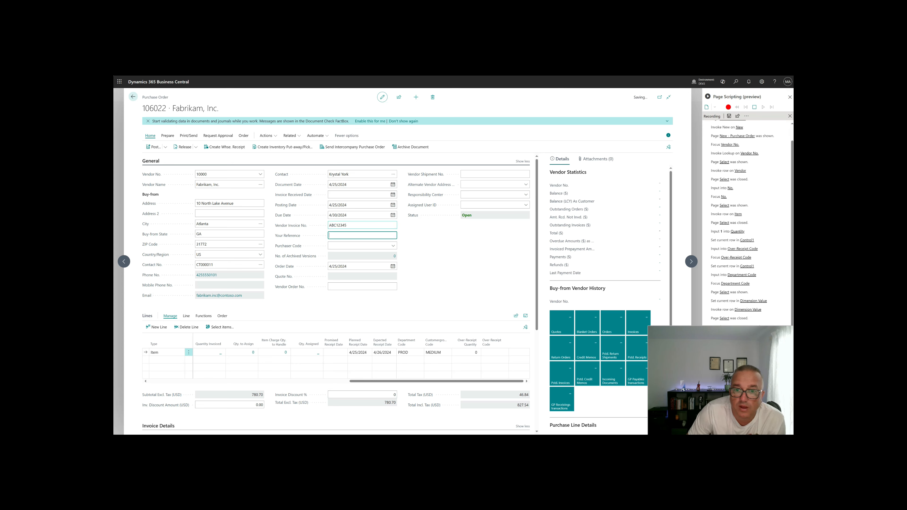
Step: Post the purchase order with the Receive and Invoice option
click(165, 147)
click(167, 157)
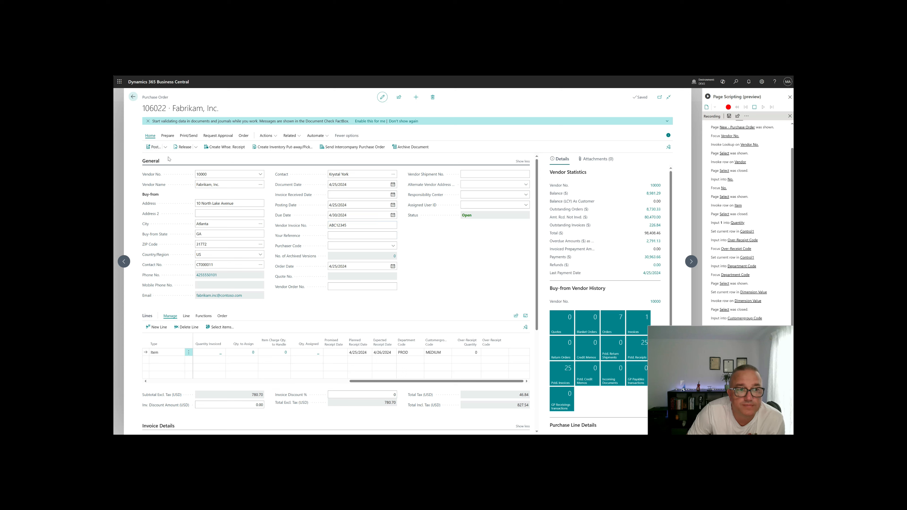
click(165, 147)
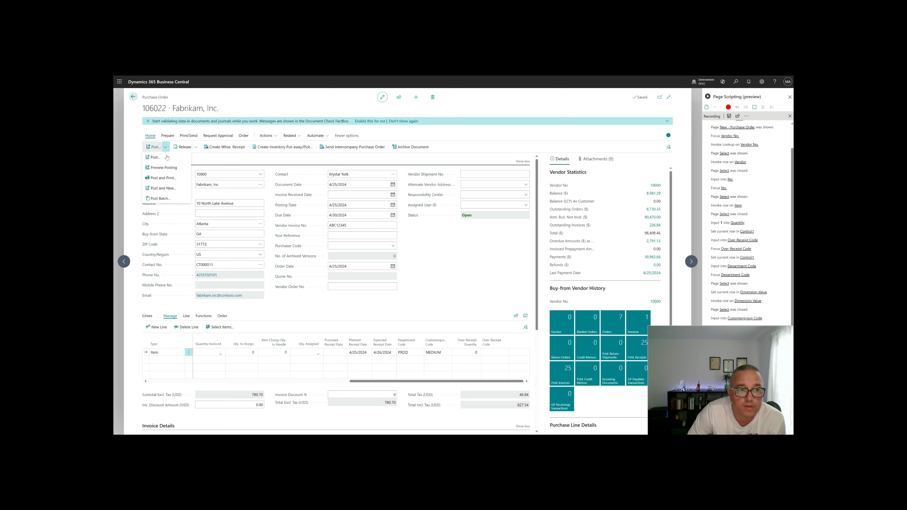
click(166, 158)
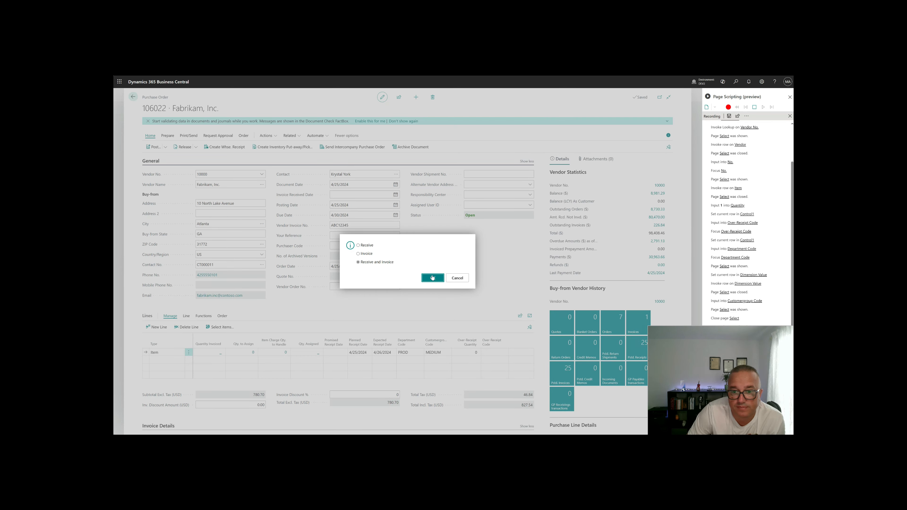
click(435, 278)
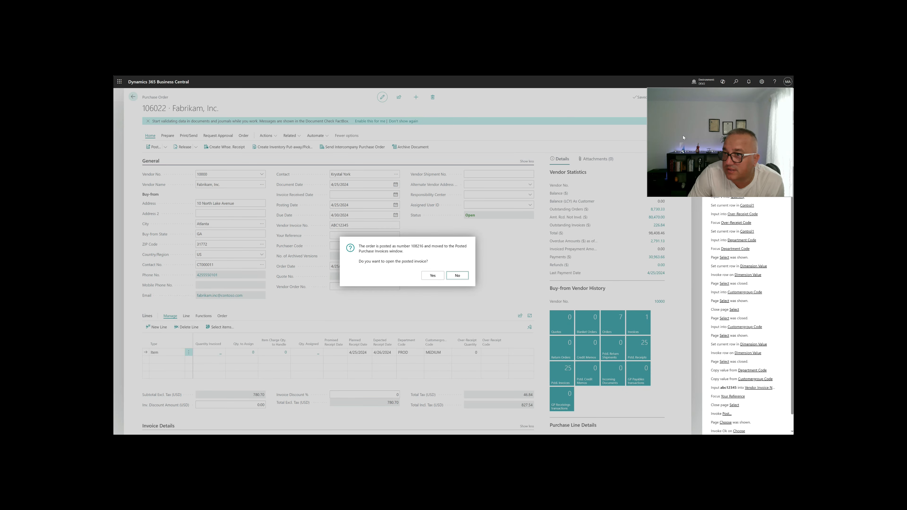
Step: Open the posted purchase invoice and check the Department Code and Customergroup Code on its line
click(433, 276)
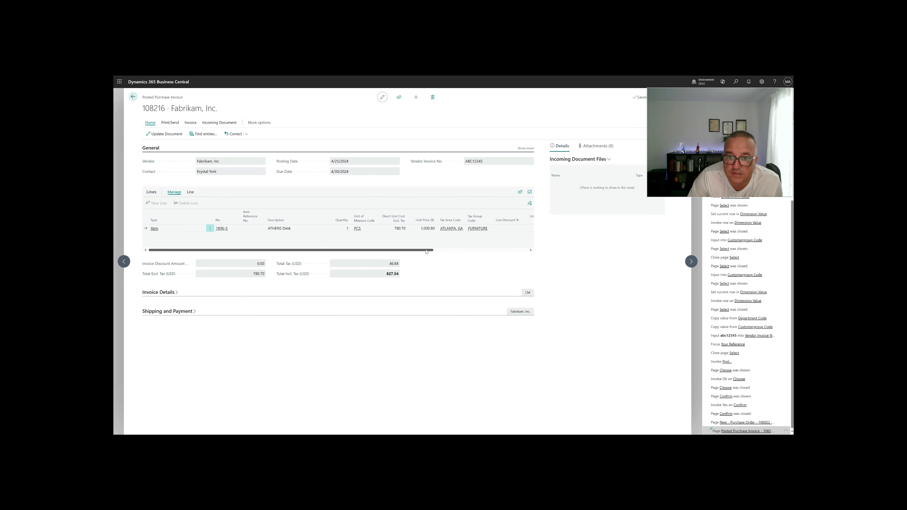
drag(426, 252, 532, 249)
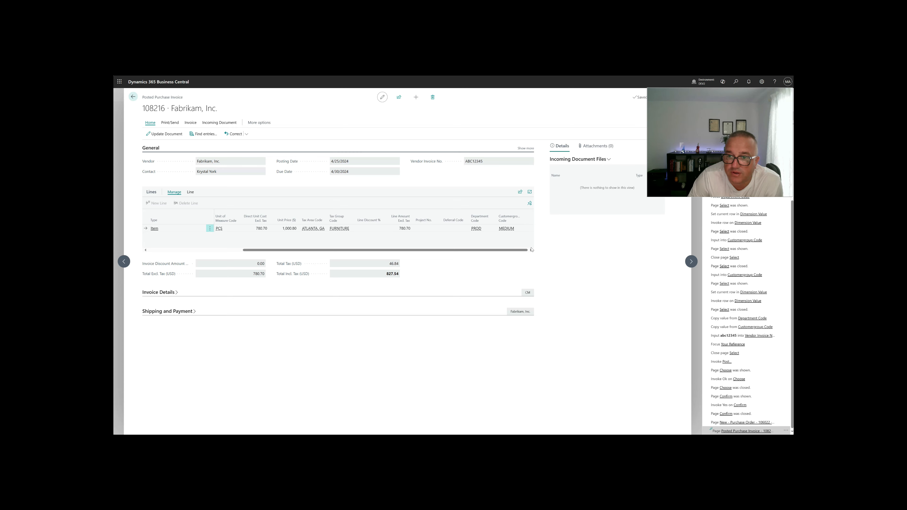
Step: Open the page scripting options for the Department Code on the posted purchase invoice's line
right_click(484, 231)
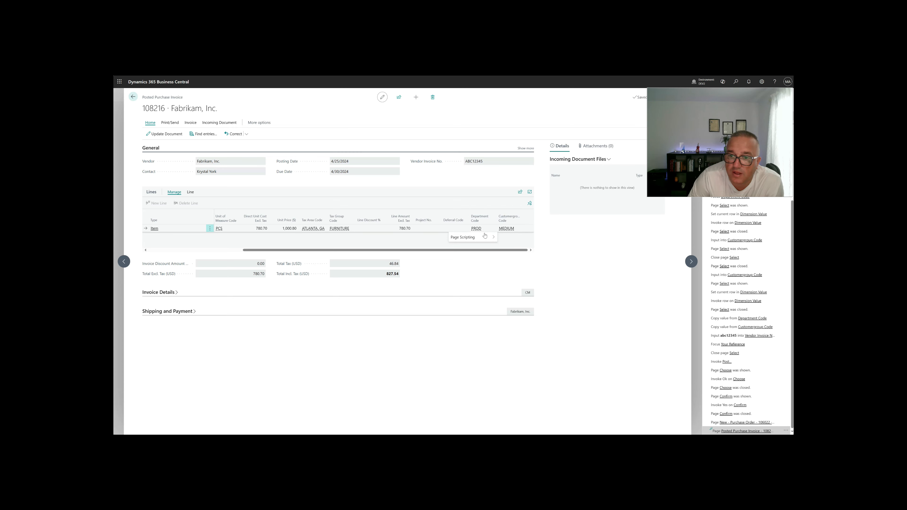
mouse_move(485, 238)
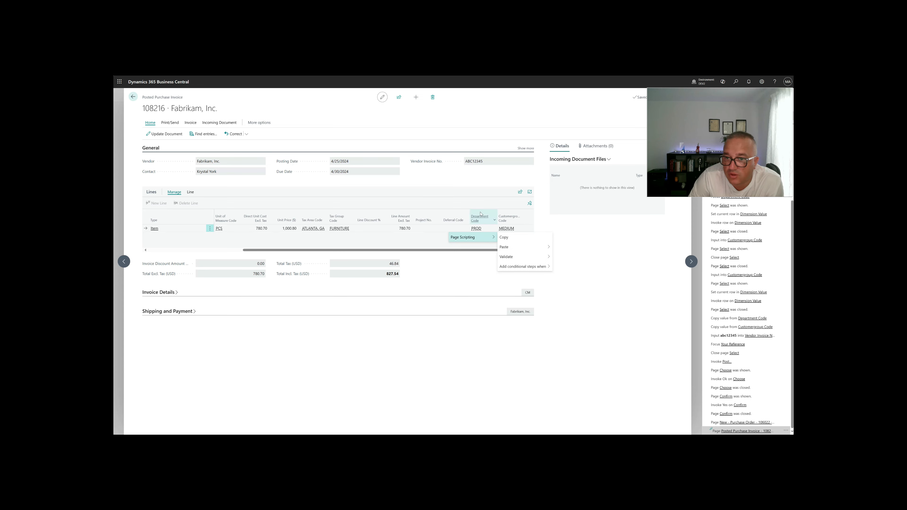
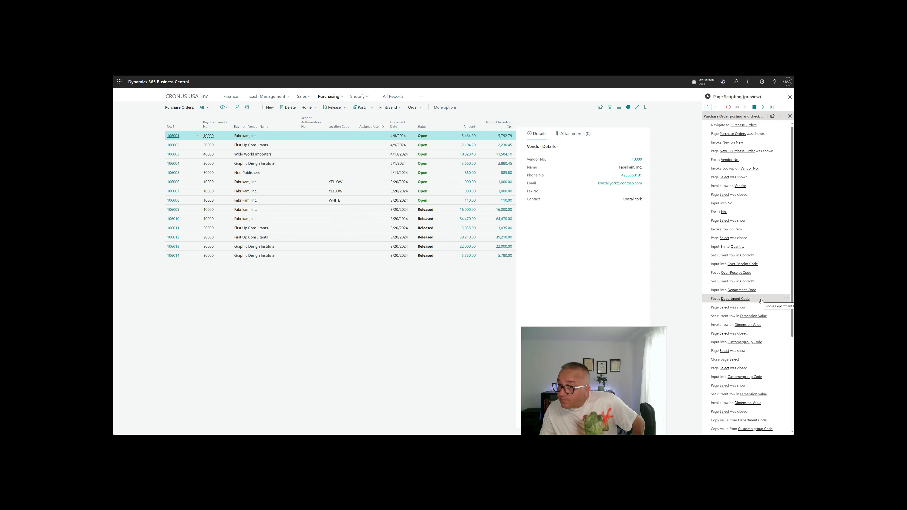
Step: Run the recorded script up to the step that enters abc12345 into the Vendor Invoice No
scroll(761, 302, down, 4)
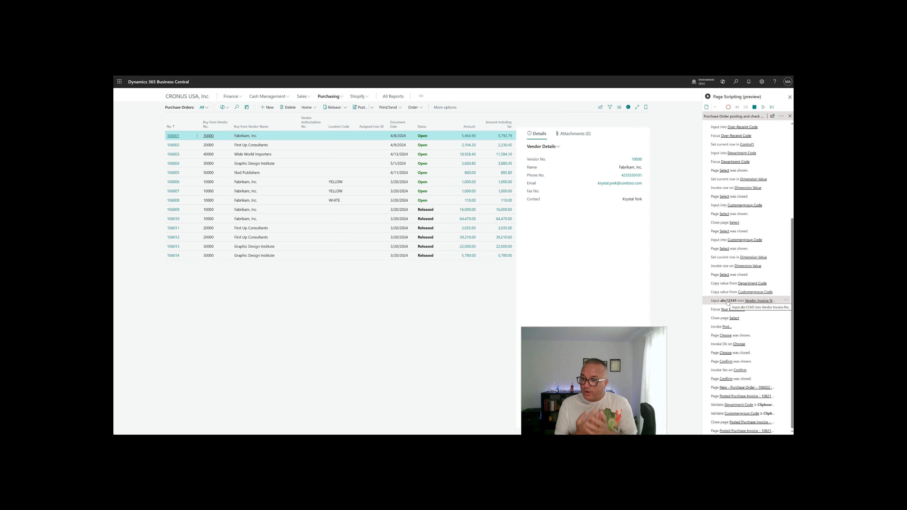
click(786, 300)
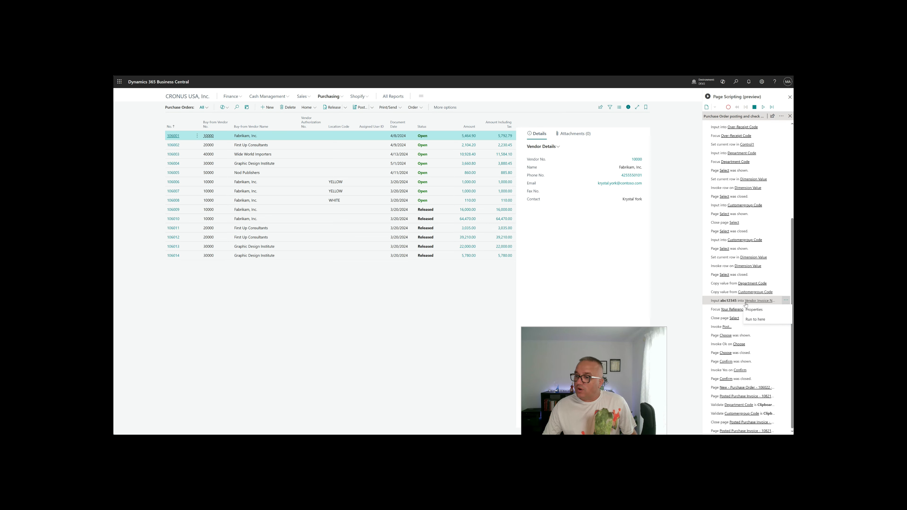
click(766, 320)
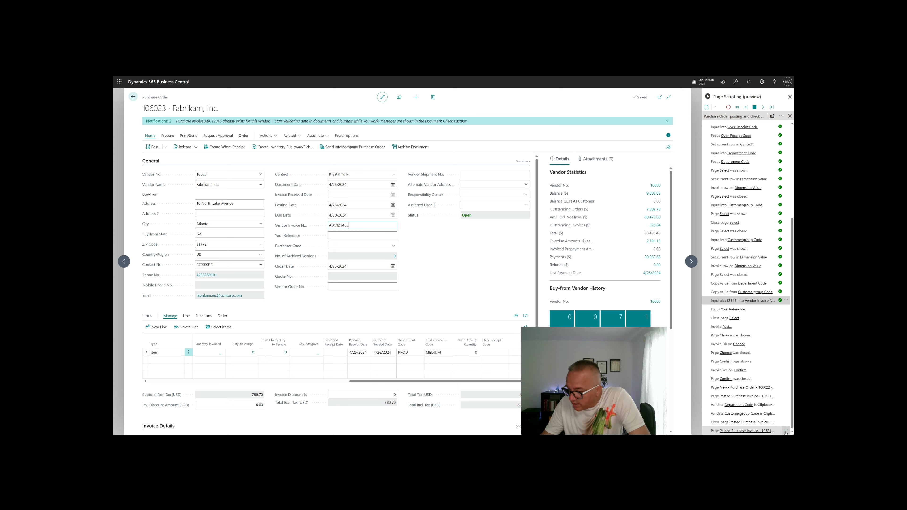
Step: Continue running the script through to its last step, on the Posted Purchase Invoice page
click(786, 431)
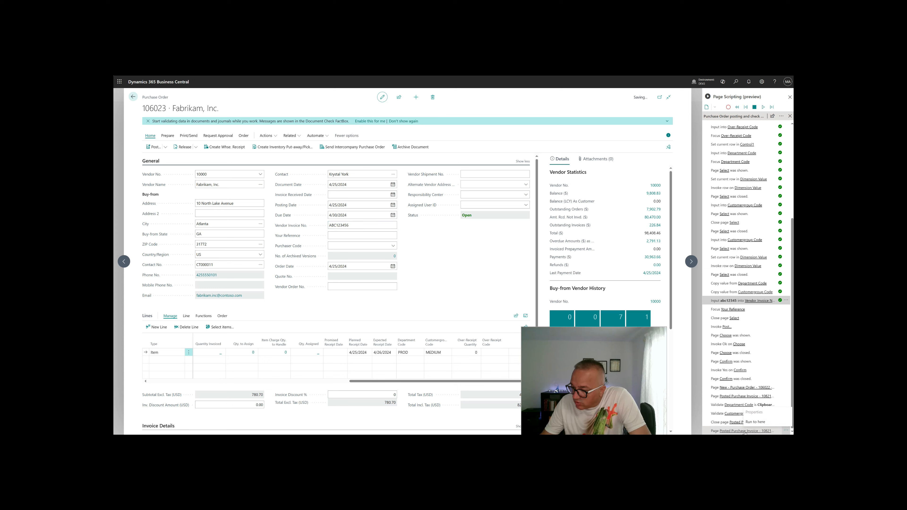
click(773, 422)
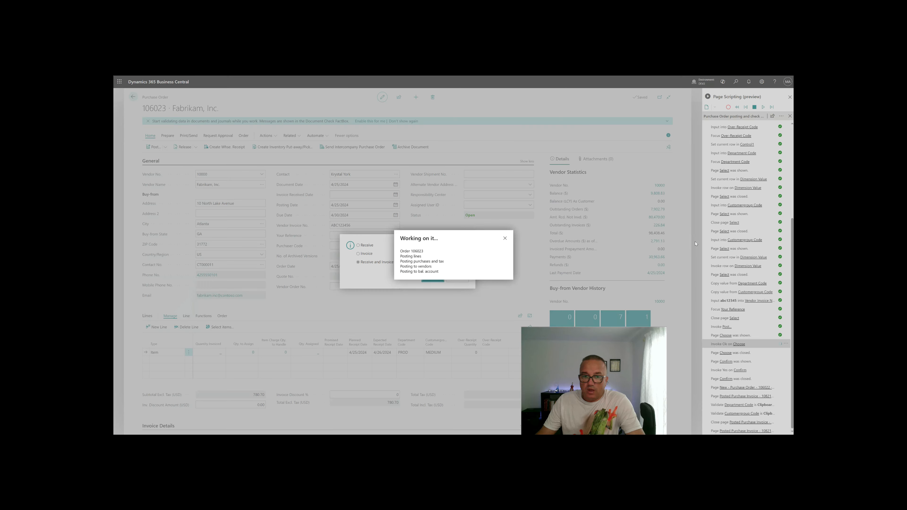